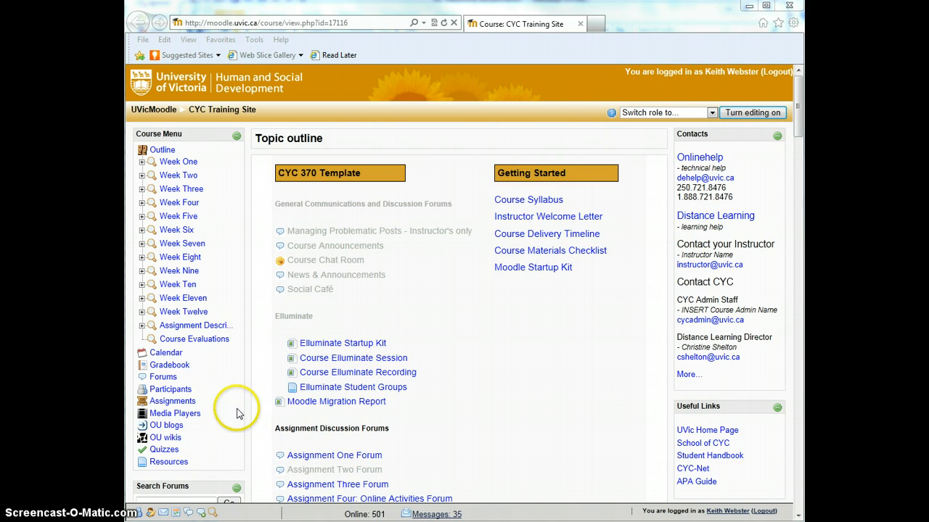
Open the submitted assignments for the Assignment 3 Dropbox from the course's assignment list
{"action": "left_click", "coordinate": [174, 404]}
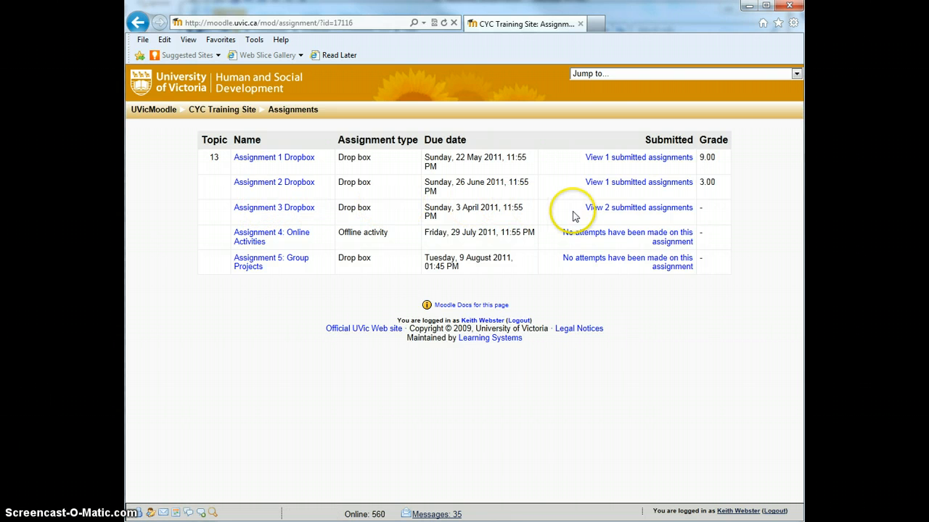
{"action": "left_click", "coordinate": [634, 211]}
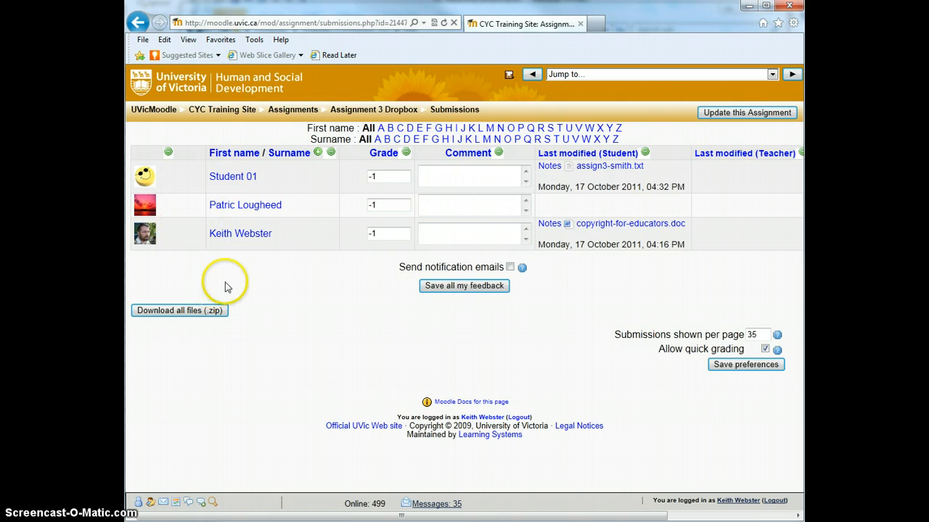
{"action": "mouse_move", "coordinate": [279, 515]}
{"action": "left_mouse_down"}
{"action": "mouse_move", "coordinate": [377, 513]}
{"action": "mouse_move", "coordinate": [269, 516]}
{"action": "left_mouse_up"}
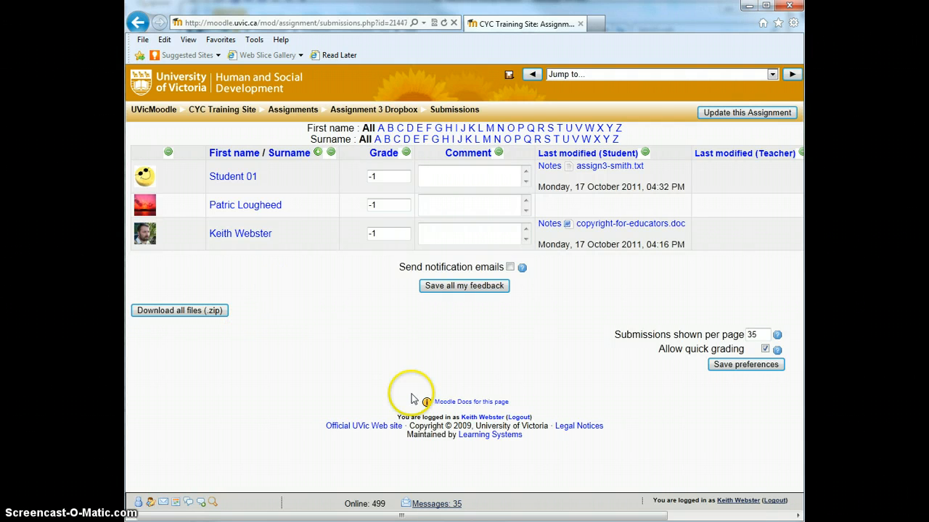
Download Student 01's submission assign3-smith.txt into the cyc folder on the G: network drive and dismiss the download notification
{"action": "right_click", "coordinate": [601, 171]}
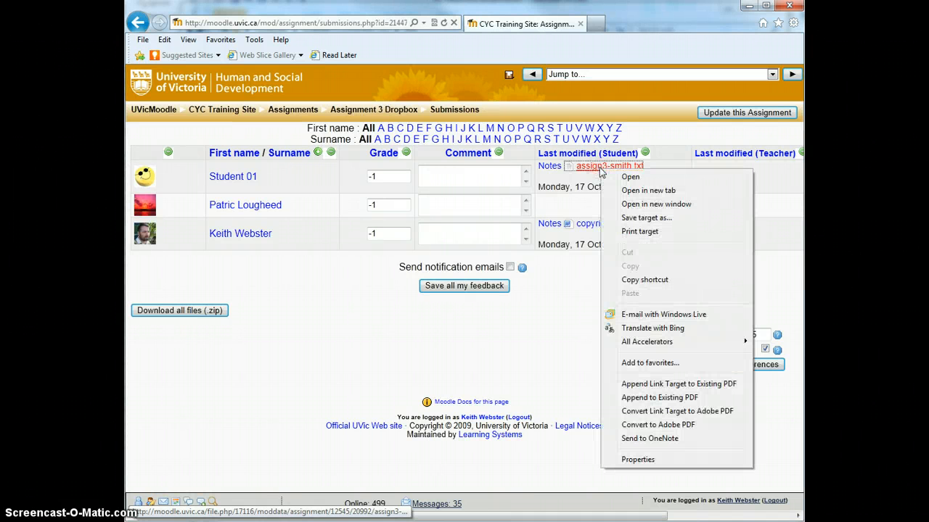
{"action": "left_click", "coordinate": [638, 218]}
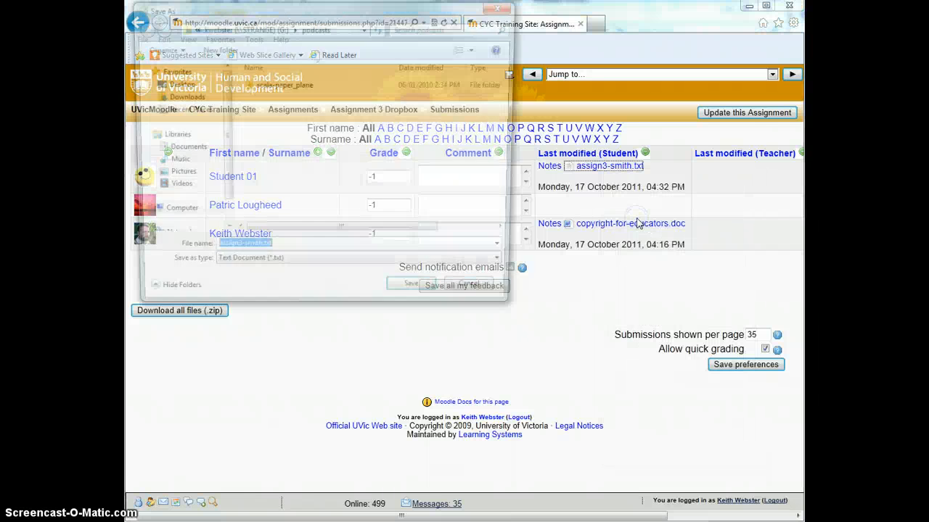
{"action": "left_click", "coordinate": [161, 213]}
{"action": "left_click_drag", "start_coordinate": [512, 93], "coordinate": [512, 122]}
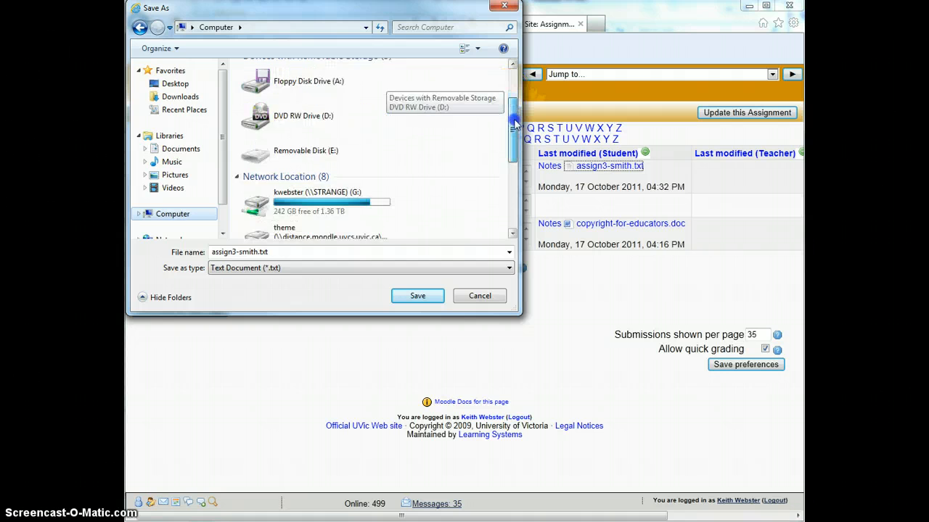
{"action": "double_click", "coordinate": [293, 209]}
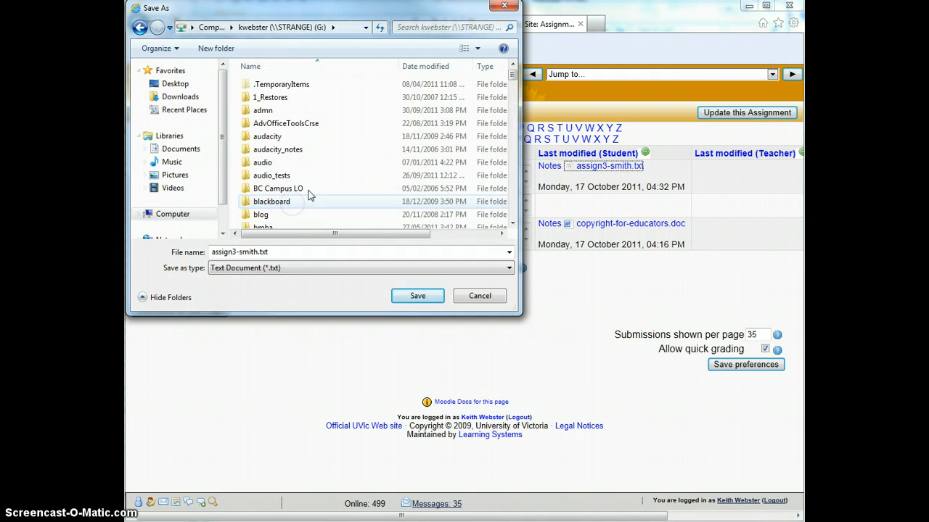
{"action": "scroll", "coordinate": [336, 168], "scroll_direction": "down", "scroll_amount": 3}
{"action": "scroll", "coordinate": [336, 169], "scroll_direction": "down", "scroll_amount": 8}
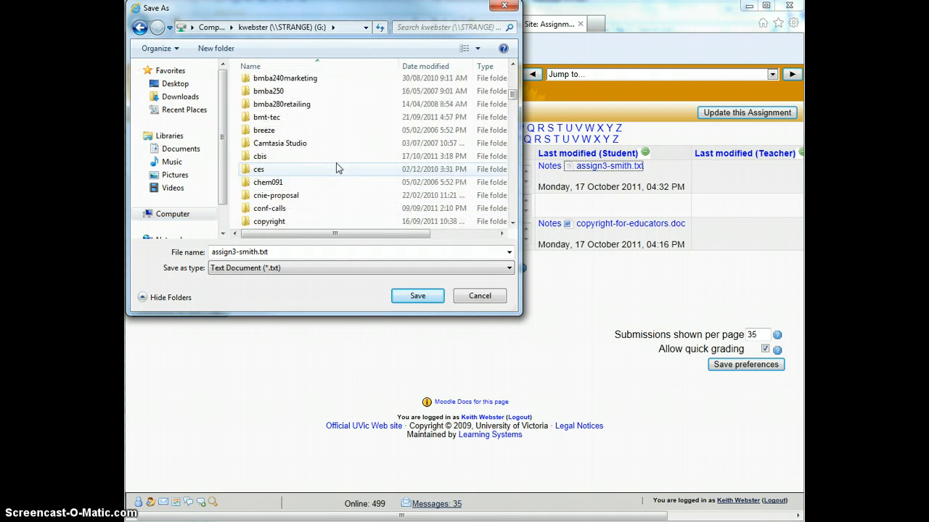
{"action": "scroll", "coordinate": [336, 168], "scroll_direction": "up", "scroll_amount": 1}
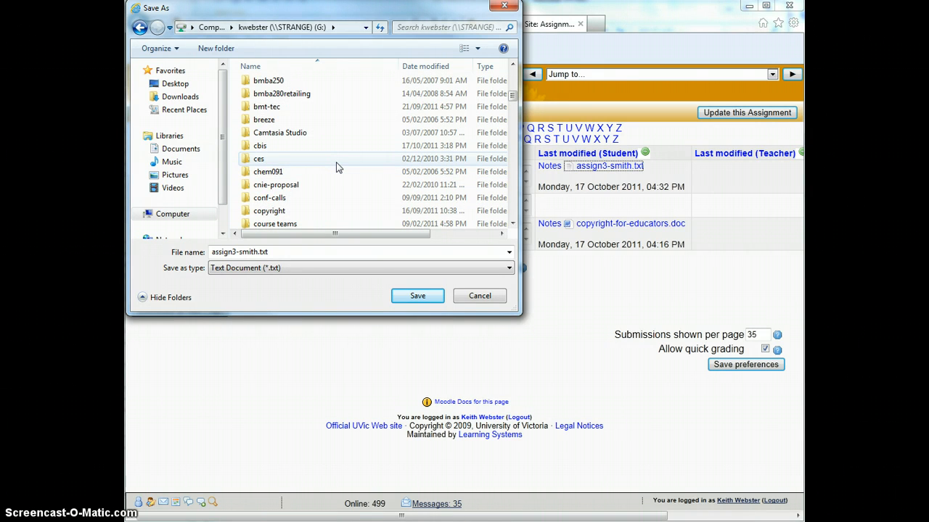
{"action": "scroll", "coordinate": [336, 169], "scroll_direction": "down", "scroll_amount": 2}
{"action": "left_click", "coordinate": [249, 223]}
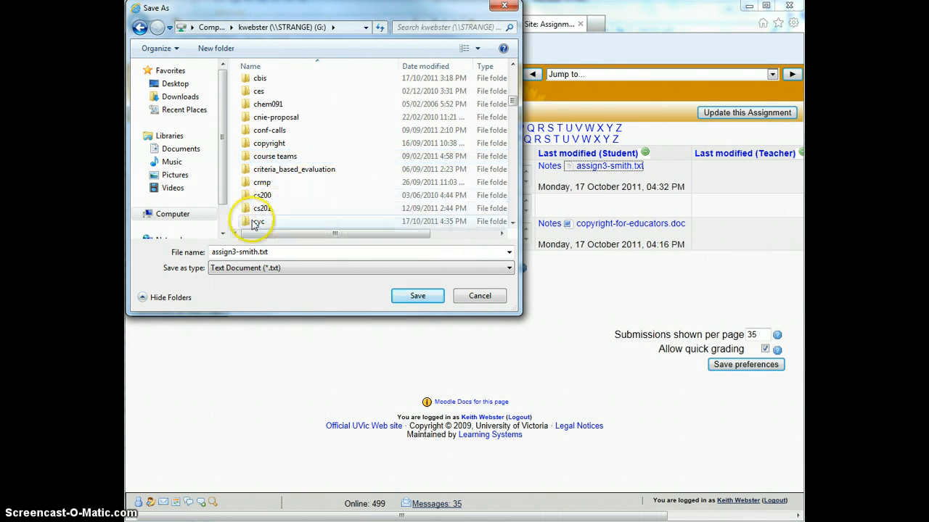
{"action": "double_click", "coordinate": [249, 223]}
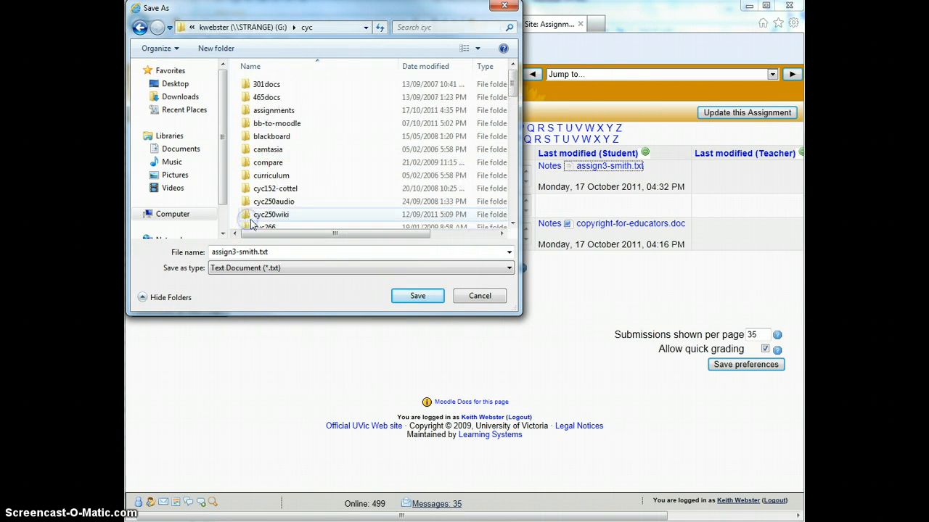
{"action": "left_click", "coordinate": [417, 297]}
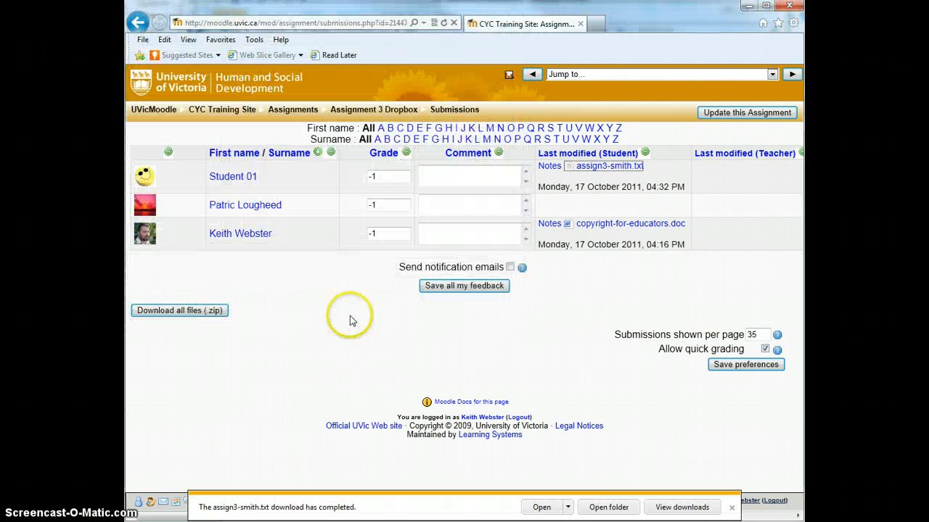
{"action": "left_click", "coordinate": [732, 507]}
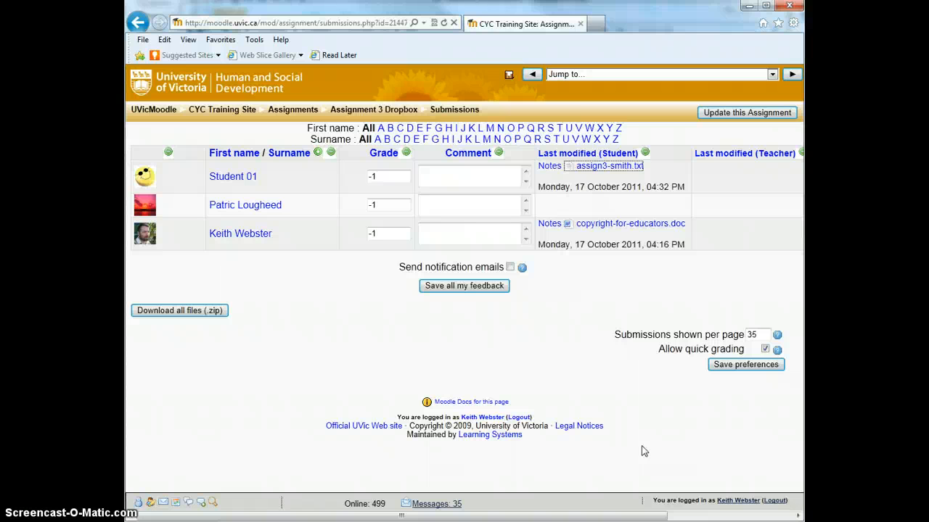
Return to the CYC Training Site course page, reopen the Assignment 3 Dropbox submissions and open Student 01's grading form
{"action": "left_click", "coordinate": [222, 109]}
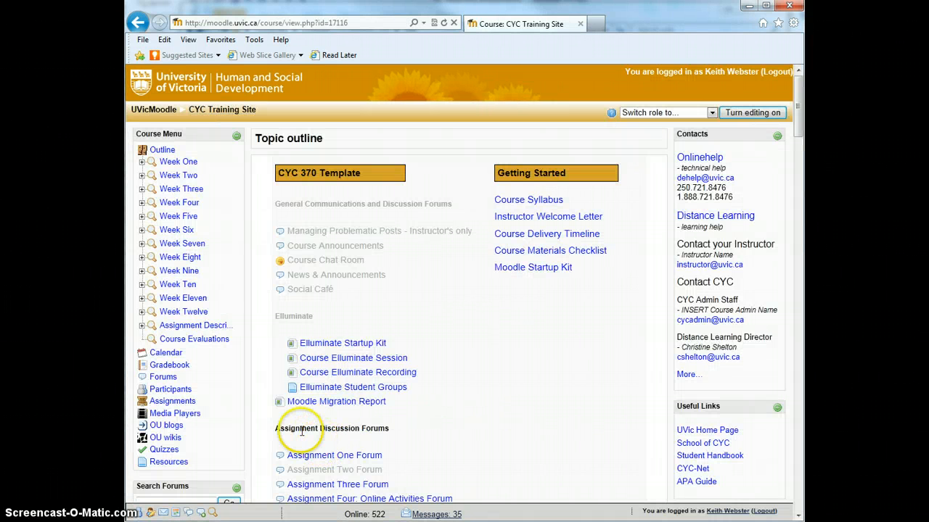
{"action": "left_click", "coordinate": [185, 407]}
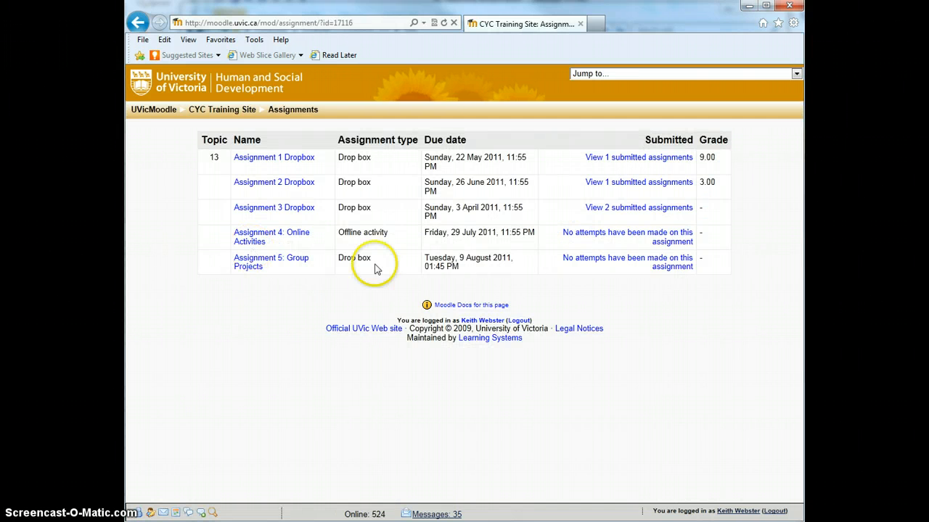
{"action": "left_click", "coordinate": [612, 210]}
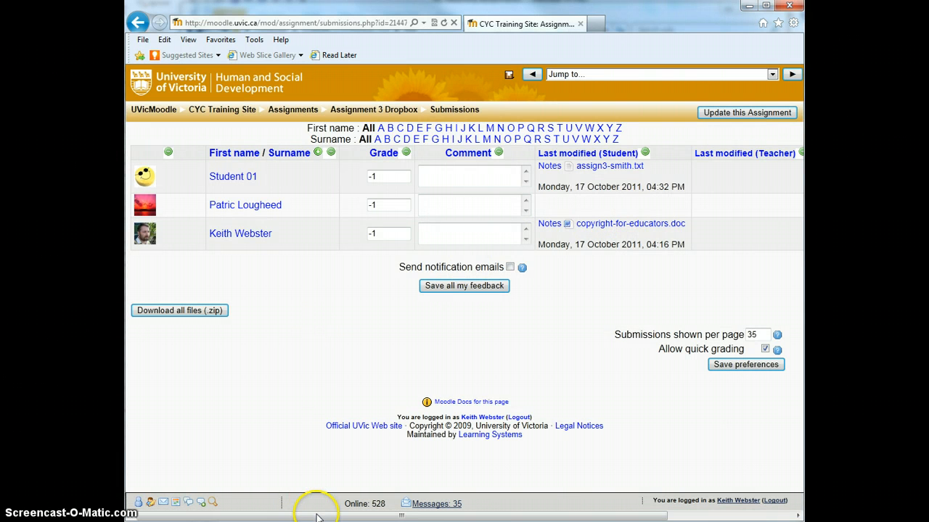
{"action": "left_click_drag", "start_coordinate": [317, 516], "coordinate": [450, 516]}
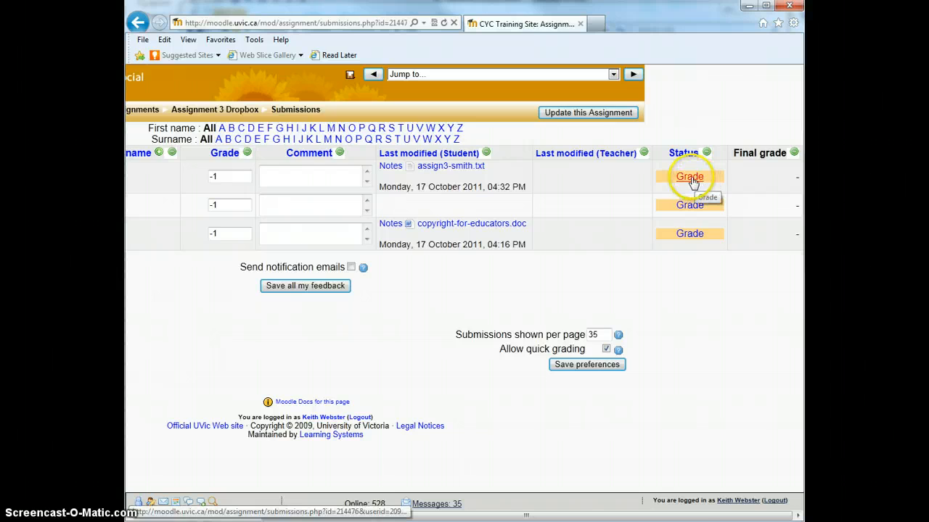
{"action": "left_click", "coordinate": [689, 177]}
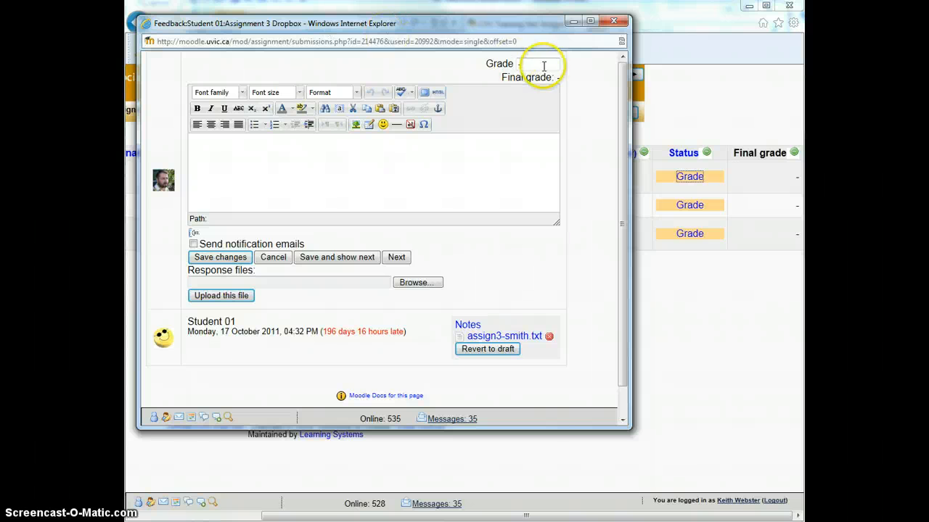
Enter a grade of 5.2 and the feedback comment "Great work." for Student 01
{"action": "left_click", "coordinate": [512, 64]}
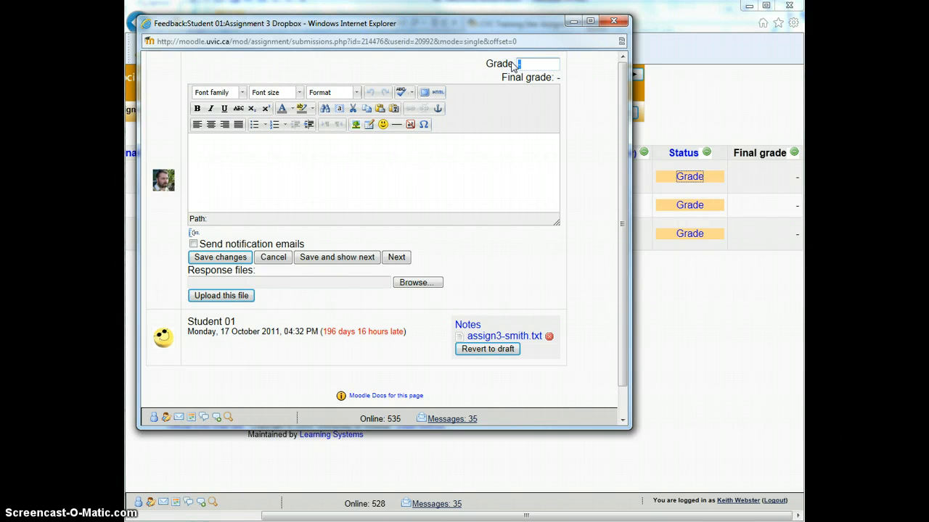
{"action": "type", "text": "5.2"}
{"action": "left_click", "coordinate": [506, 157]}
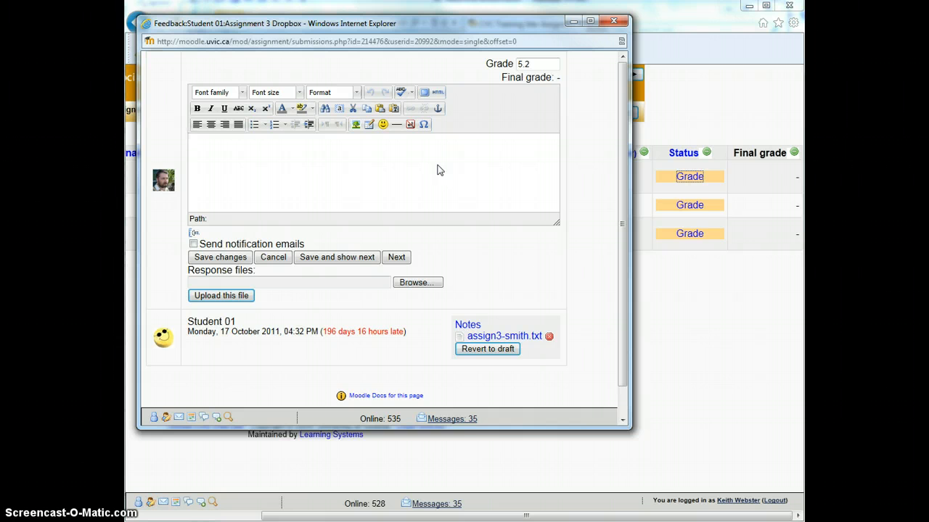
{"action": "type", "text": "Great work."}
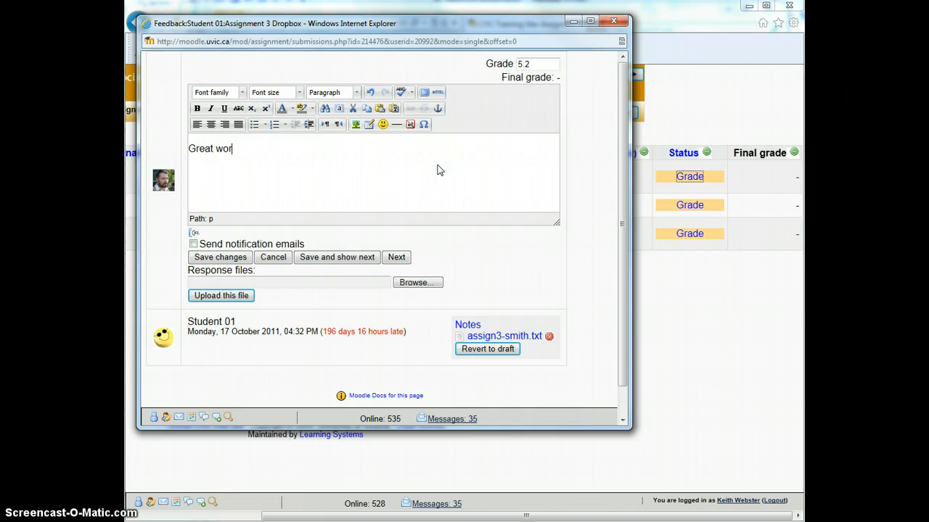
{"action": "left_click", "coordinate": [419, 174]}
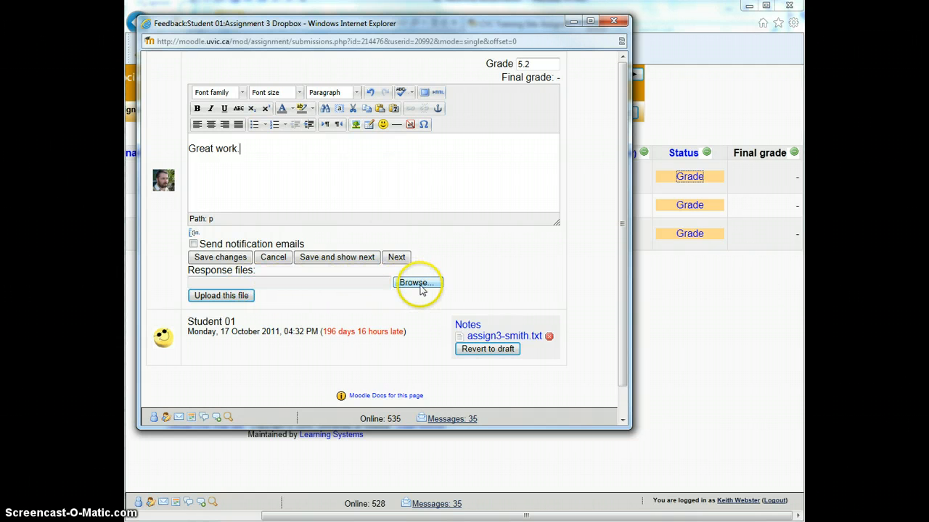
Start choosing a response file for Student 01 and browse to the G: network drive
{"action": "left_click", "coordinate": [383, 299]}
{"action": "left_click", "coordinate": [403, 304]}
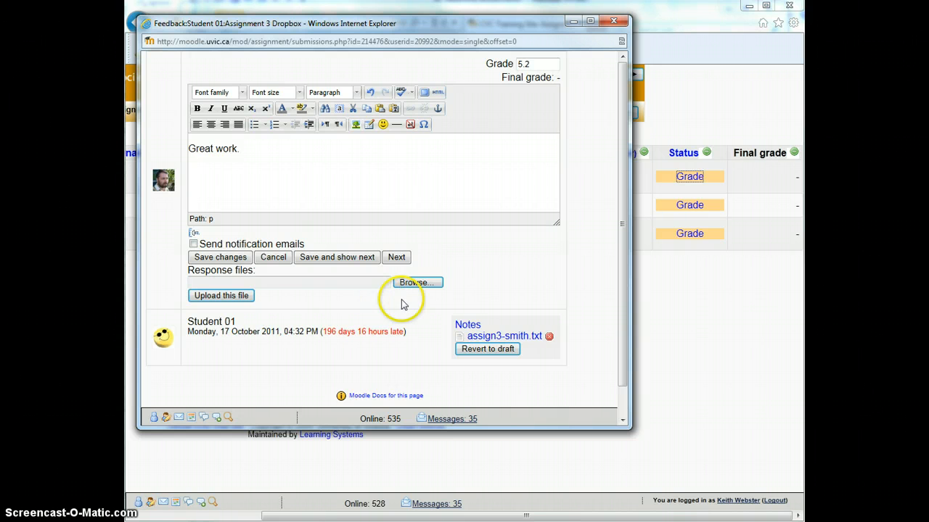
{"action": "left_click", "coordinate": [415, 284]}
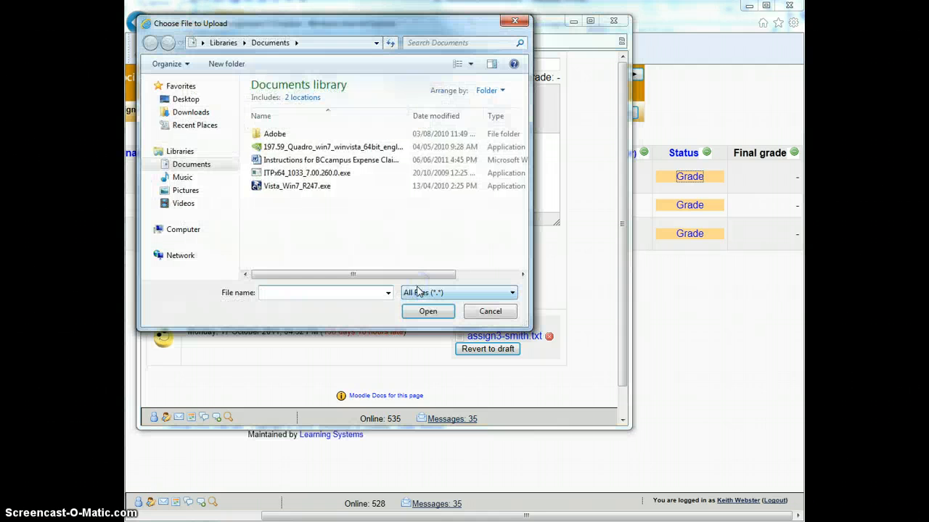
{"action": "left_click", "coordinate": [317, 243]}
{"action": "left_click", "coordinate": [180, 232]}
{"action": "left_click", "coordinate": [450, 211]}
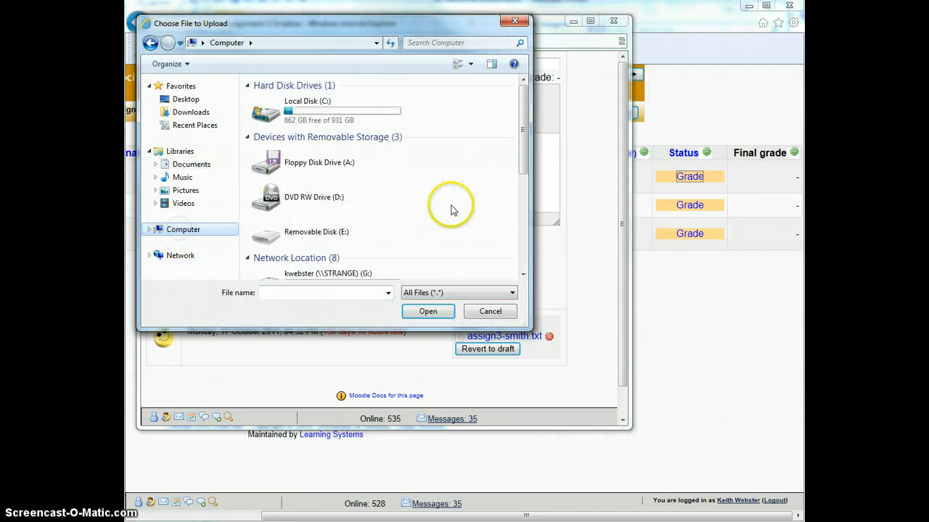
{"action": "left_click_drag", "start_coordinate": [525, 139], "coordinate": [526, 171]}
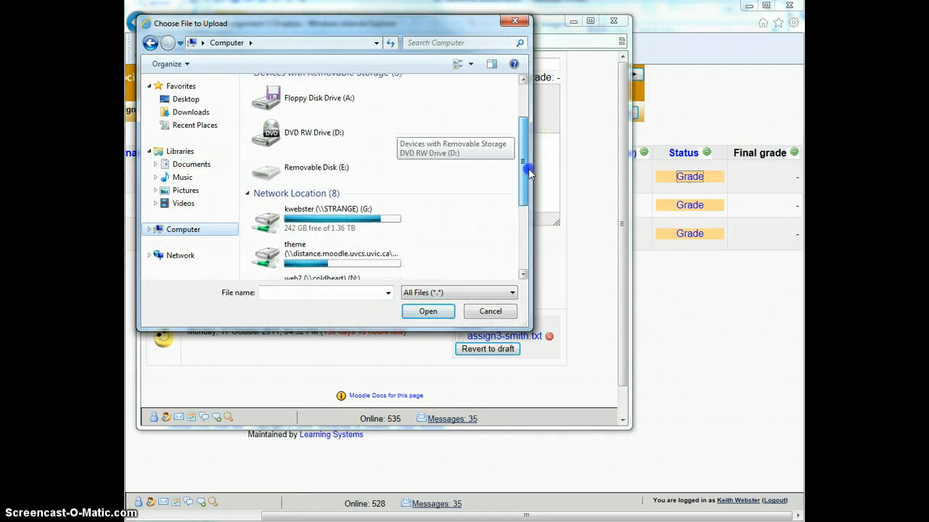
{"action": "double_click", "coordinate": [320, 222]}
Select assign3-smith-marked.txt from the cyc\assignments folder and upload it as the response file
{"action": "scroll", "coordinate": [359, 216], "scroll_direction": "down", "scroll_amount": 3}
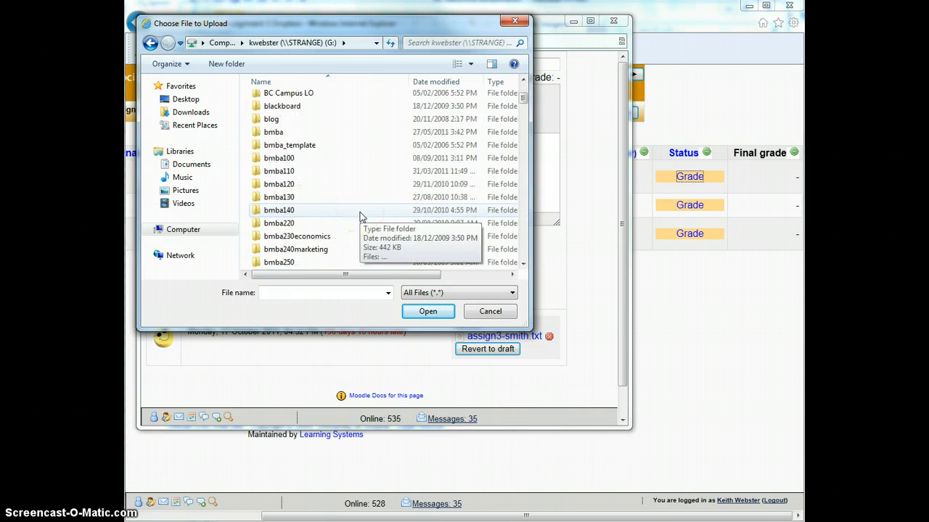
{"action": "scroll", "coordinate": [359, 217], "scroll_direction": "down", "scroll_amount": 4}
{"action": "scroll", "coordinate": [360, 216], "scroll_direction": "down", "scroll_amount": 3}
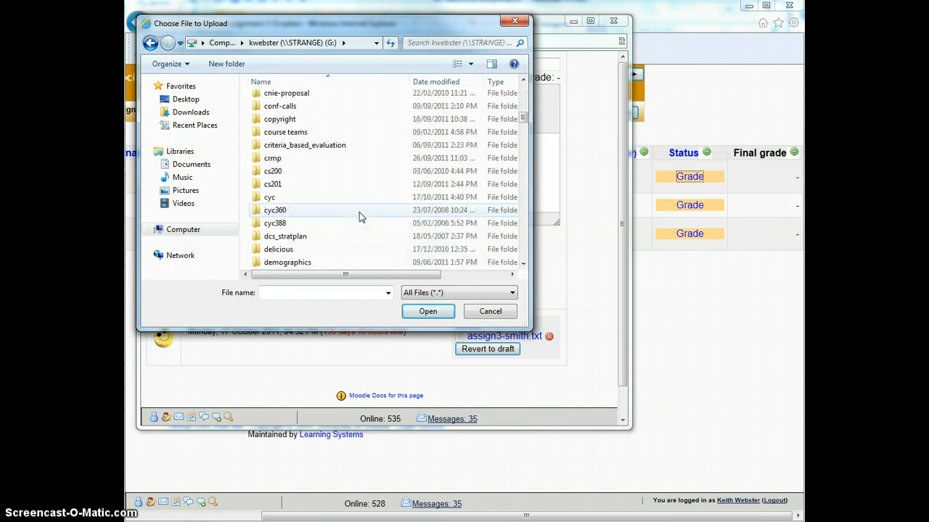
{"action": "double_click", "coordinate": [268, 202]}
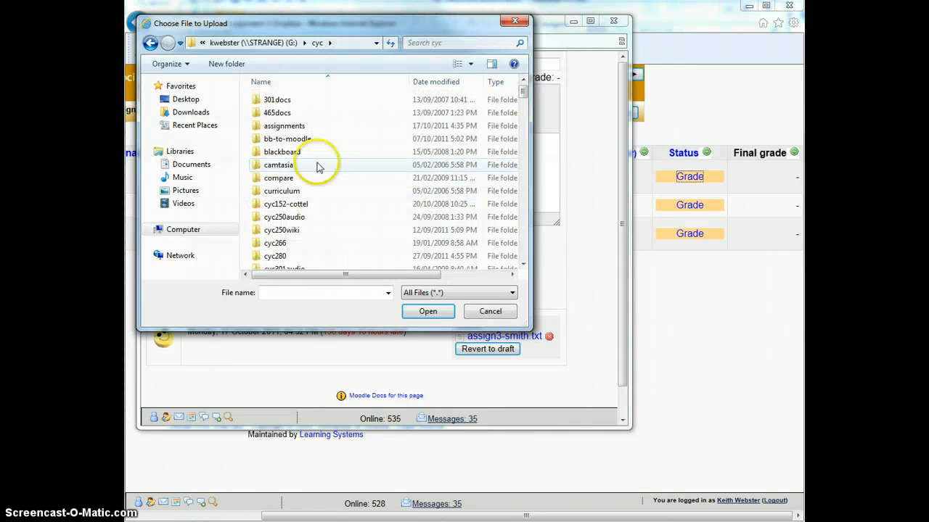
{"action": "double_click", "coordinate": [279, 127]}
{"action": "left_click", "coordinate": [284, 99]}
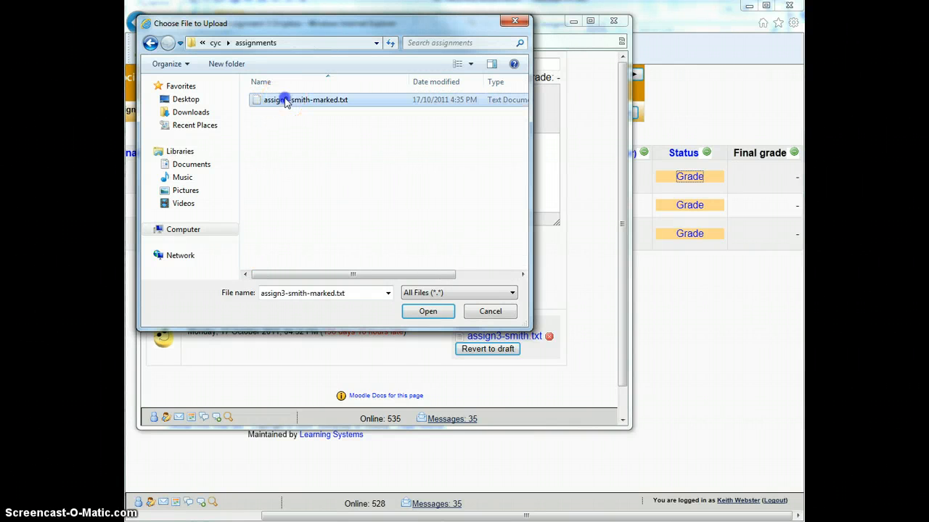
{"action": "left_click", "coordinate": [428, 311]}
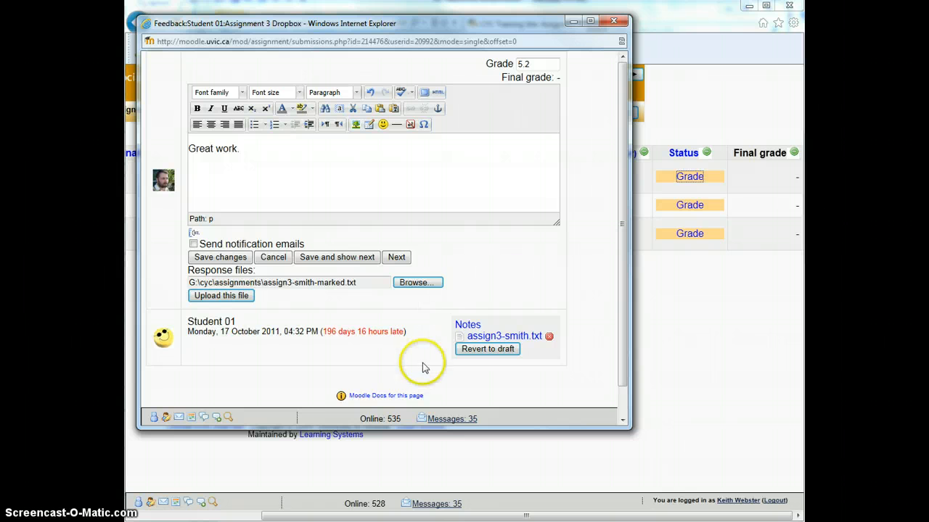
{"action": "left_click", "coordinate": [220, 296]}
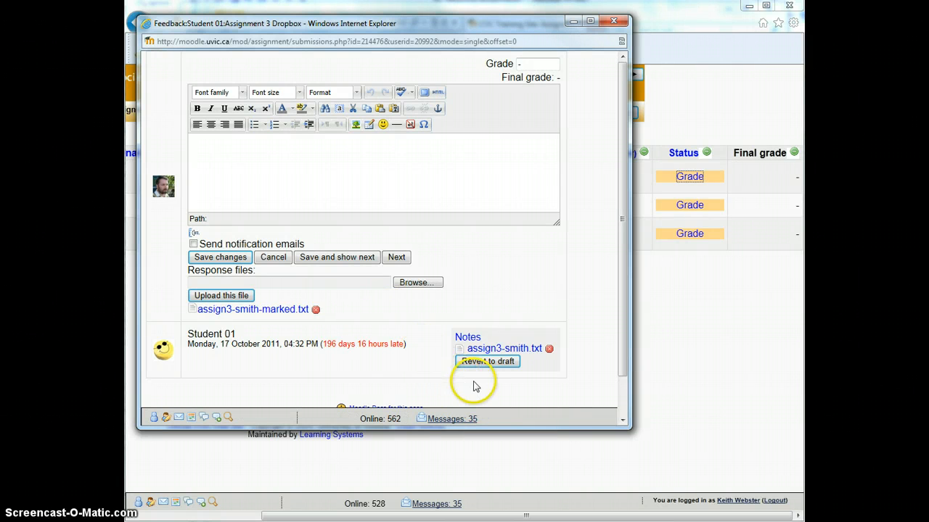
{"action": "left_click", "coordinate": [486, 361]}
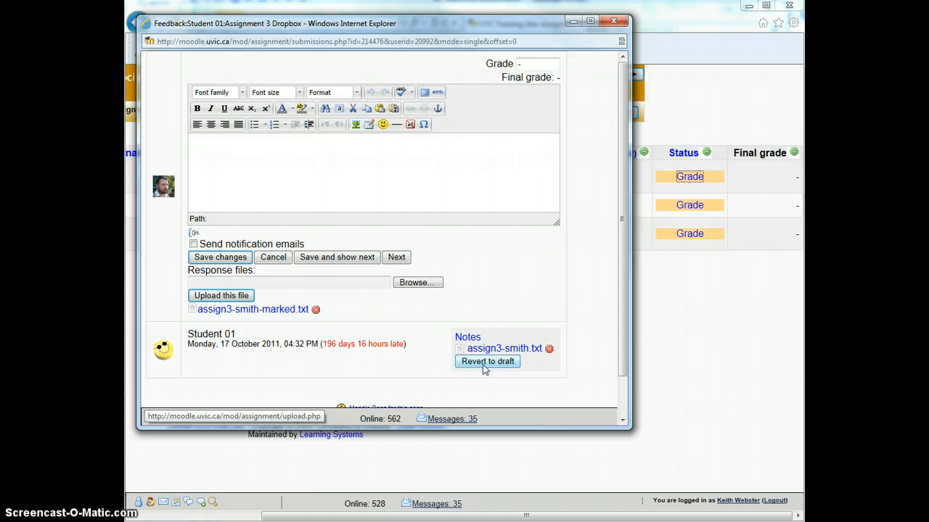
{"action": "left_click", "coordinate": [481, 367]}
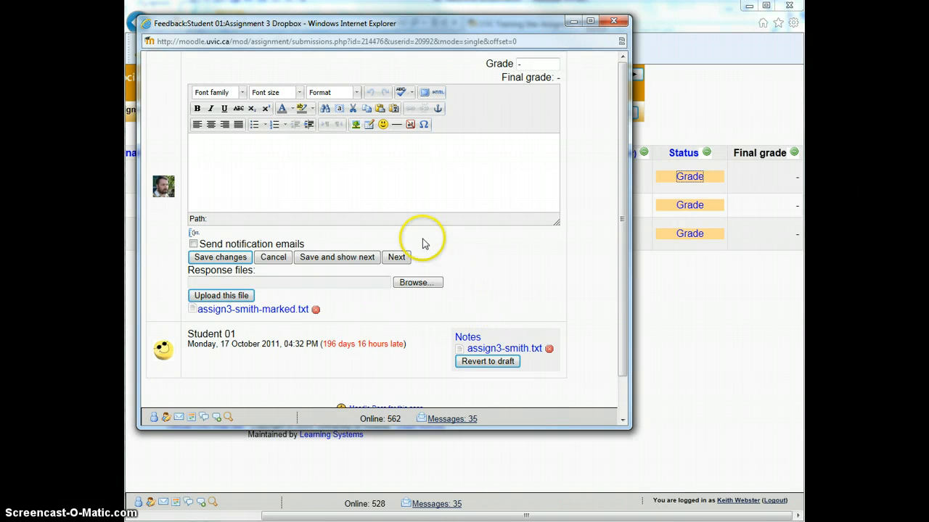
Enable sending notification emails for Student 01's feedback
{"action": "left_click", "coordinate": [193, 244]}
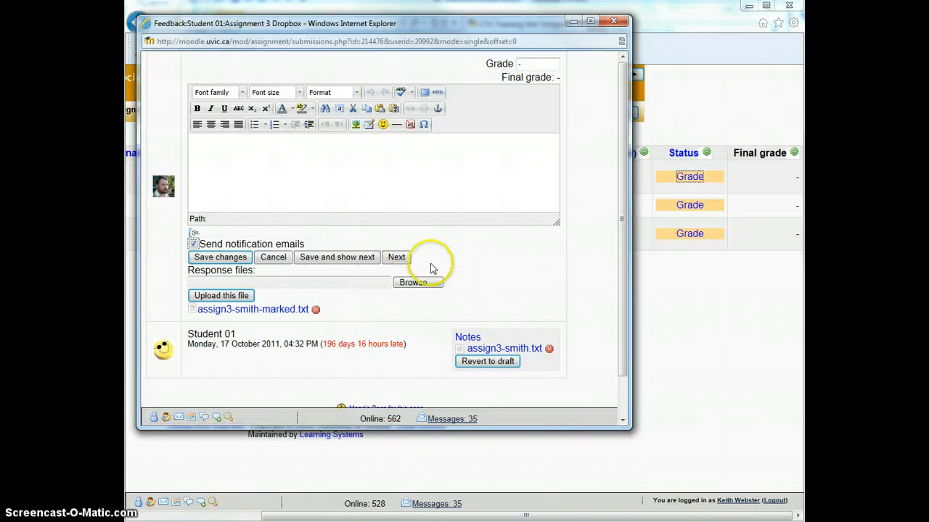
Turn off sending notification emails for Student 01's feedback
{"action": "left_click", "coordinate": [193, 244]}
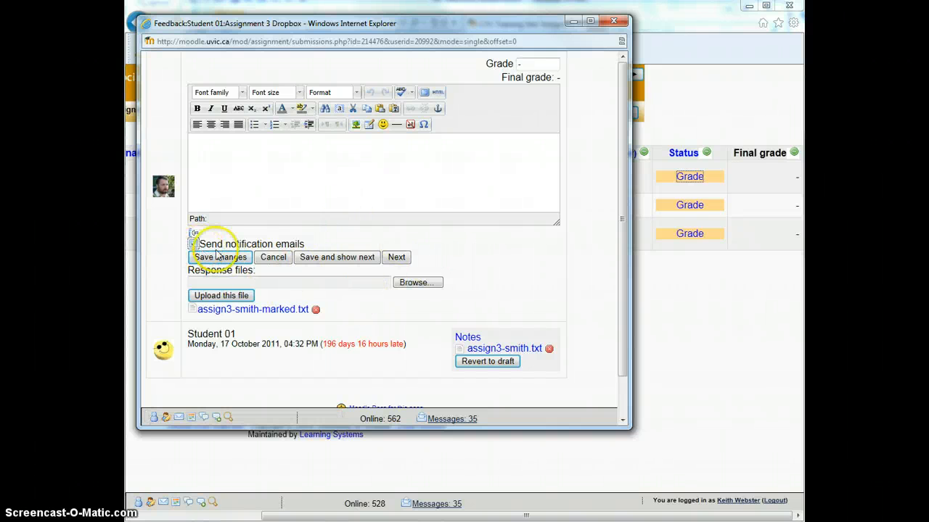
{"action": "left_click", "coordinate": [193, 245]}
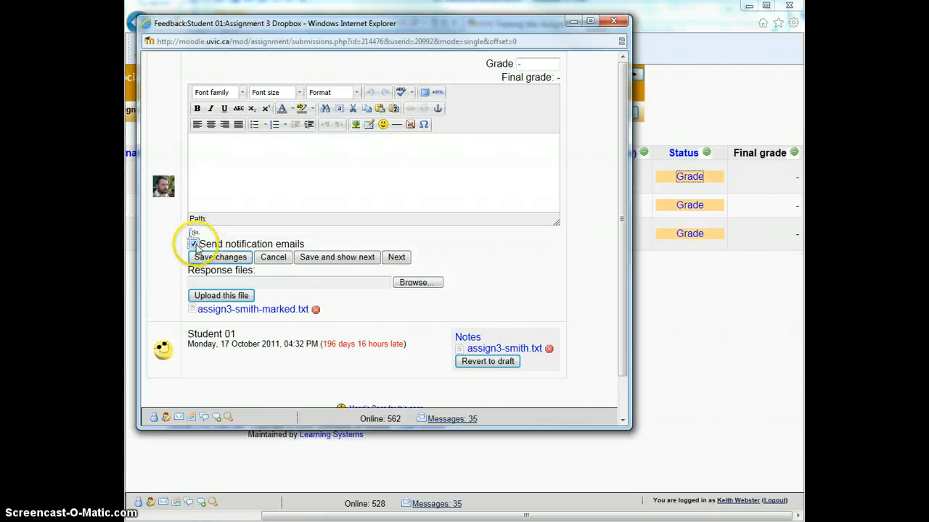
{"action": "left_click", "coordinate": [193, 244]}
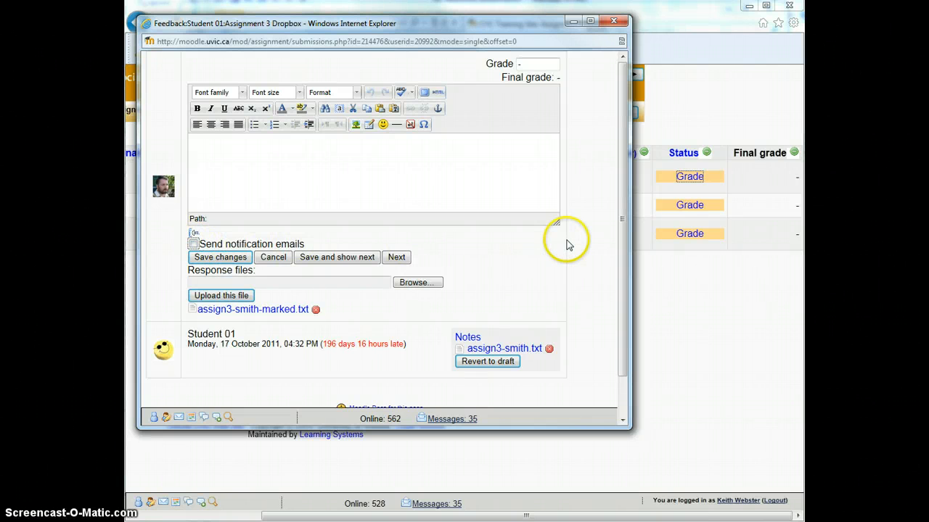
Enter the feedback comment "Great work." and a grade of 5.2 for Student 01, and save the feedback
{"action": "left_click", "coordinate": [228, 176]}
{"action": "type", "text": "G"}
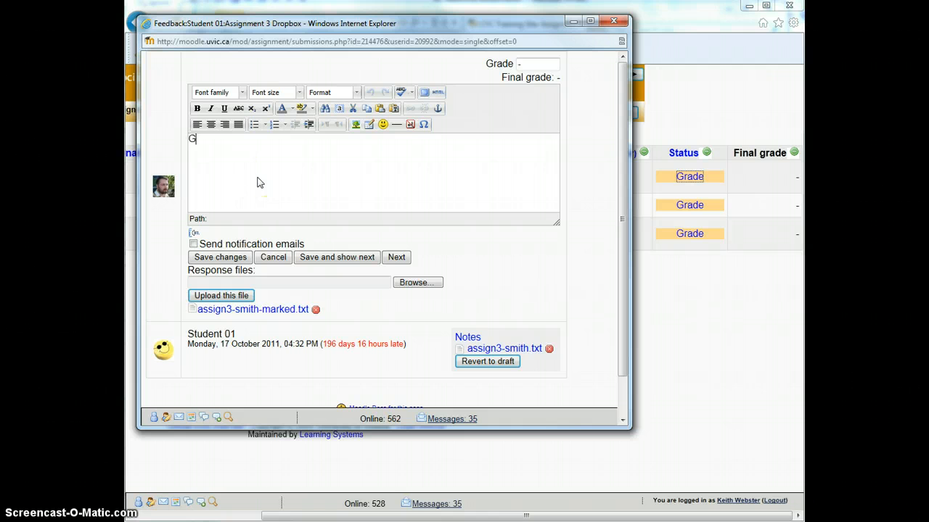
{"action": "type", "text": "reat work."}
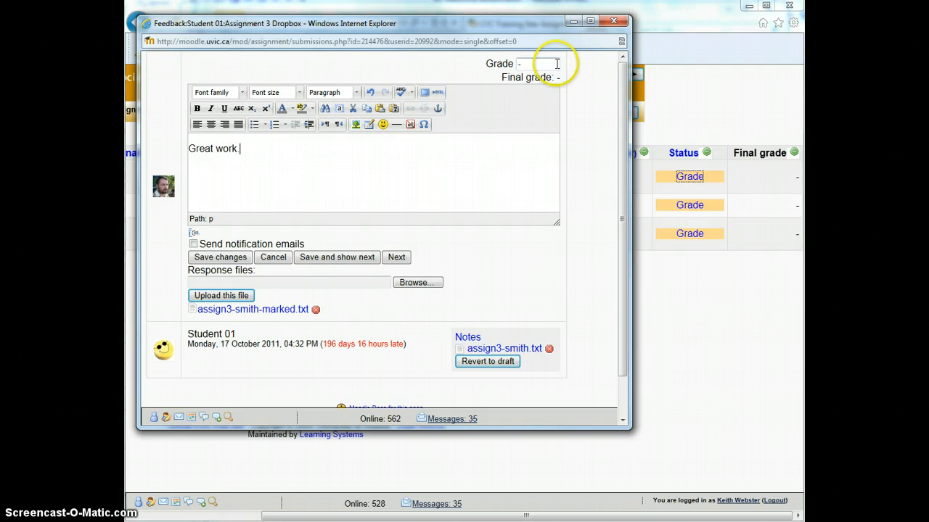
{"action": "left_click", "coordinate": [519, 64]}
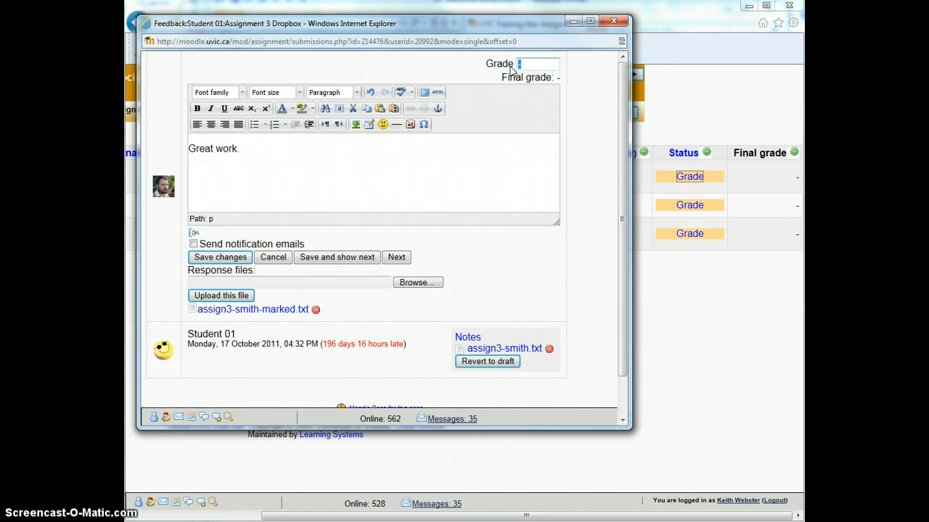
{"action": "type", "text": "5.2"}
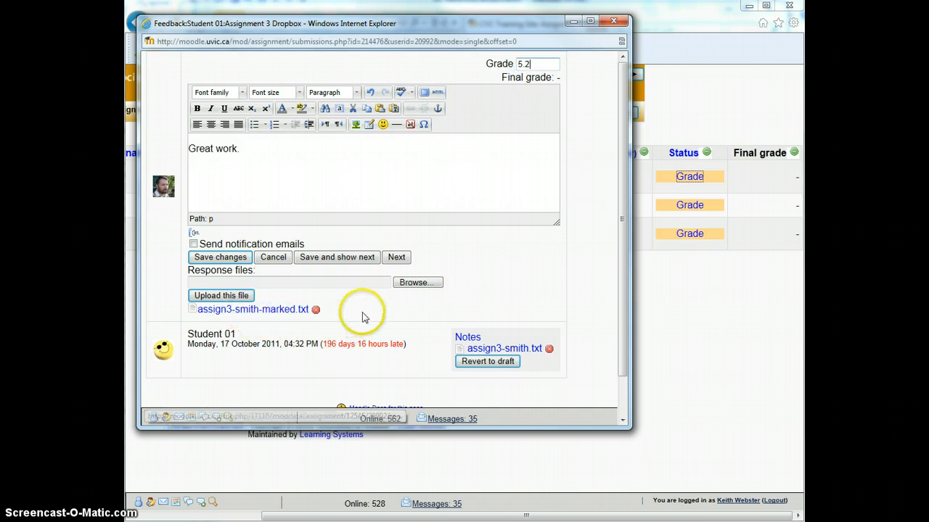
{"action": "left_click", "coordinate": [219, 259]}
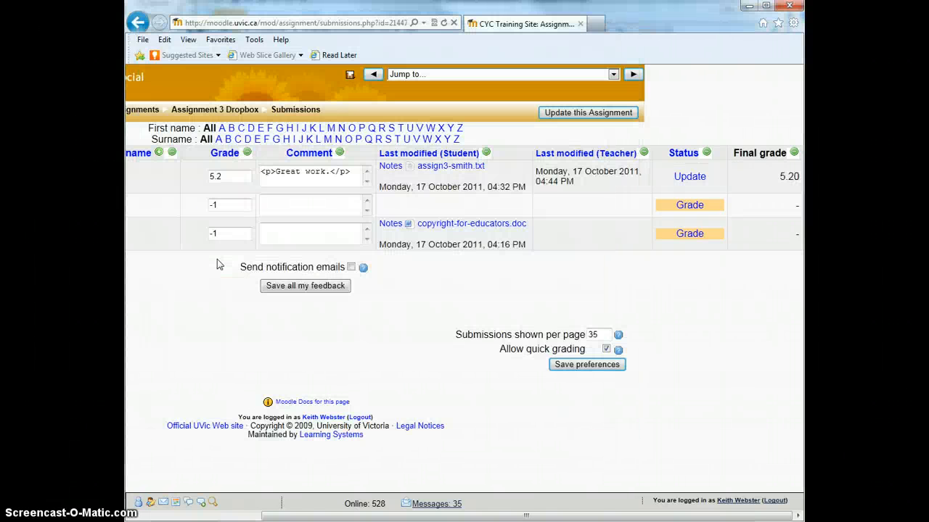